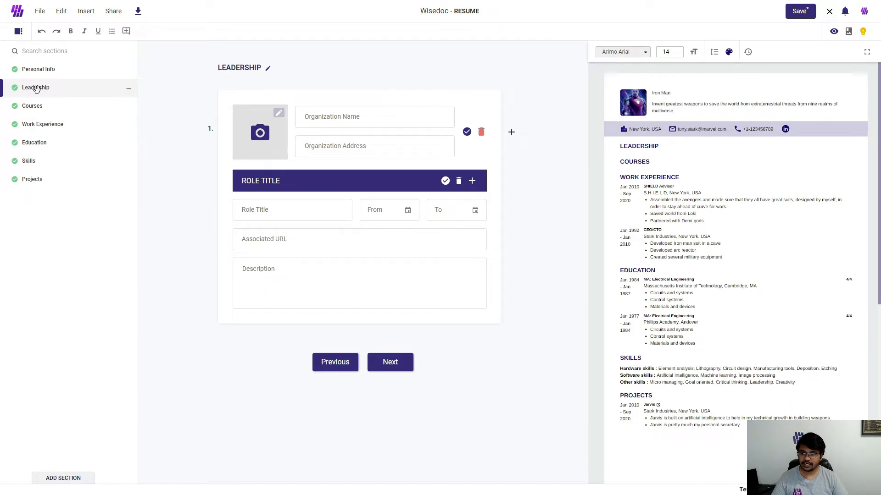
Step: Move the Leadership section between Skills and Projects, and remove that section from the resume
drag(36, 89, 59, 163)
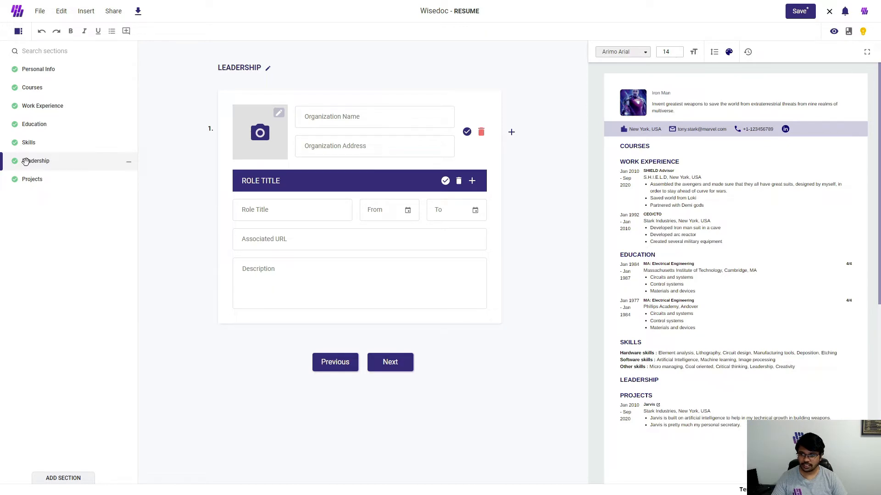
click(129, 166)
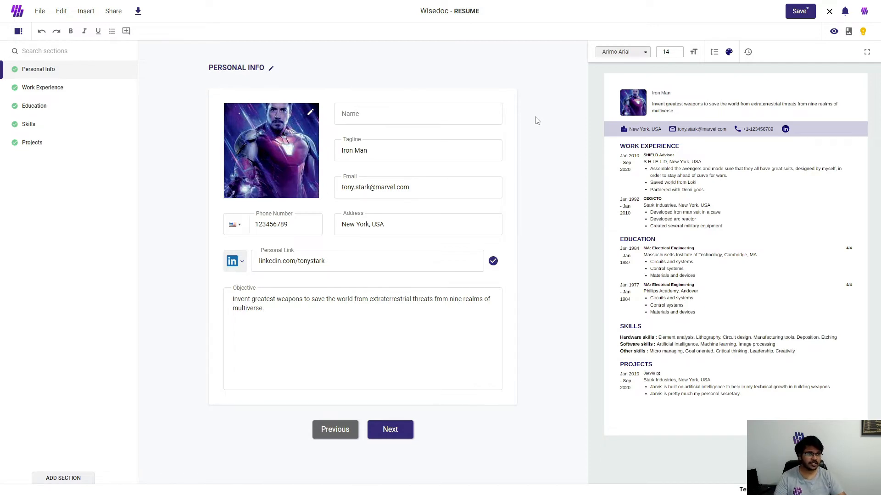
Step: Read the expert tips for the Personal Info fields: name, tagline, email, address and career objective
click(864, 34)
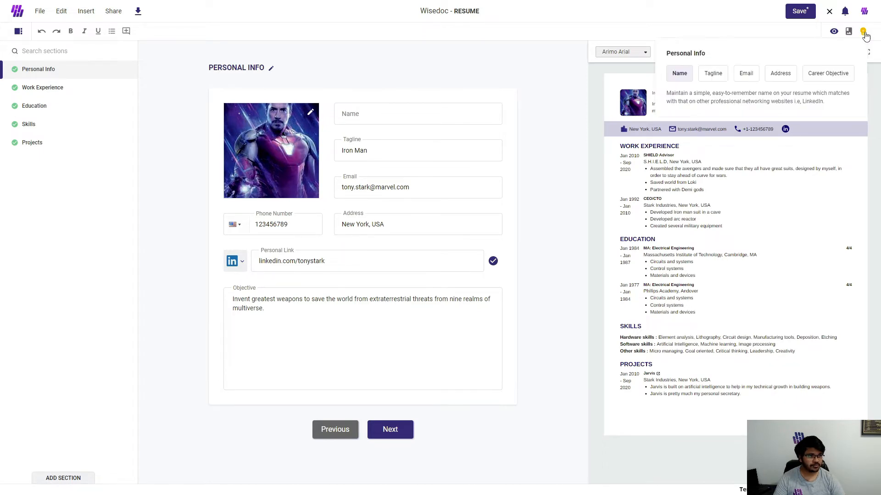
click(714, 79)
click(742, 82)
click(774, 82)
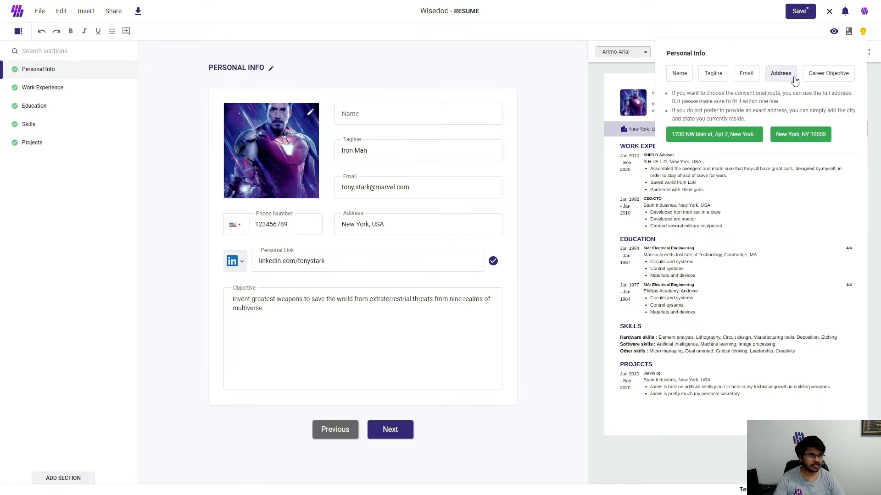
click(823, 81)
click(688, 81)
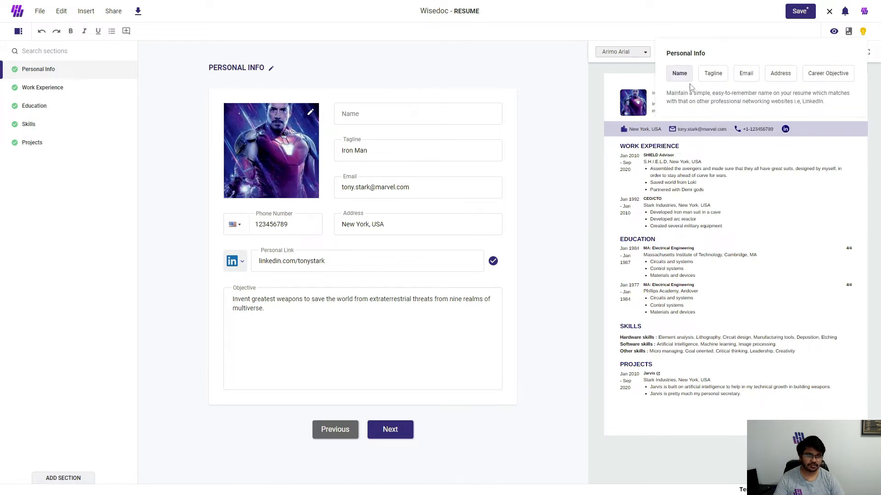
click(862, 33)
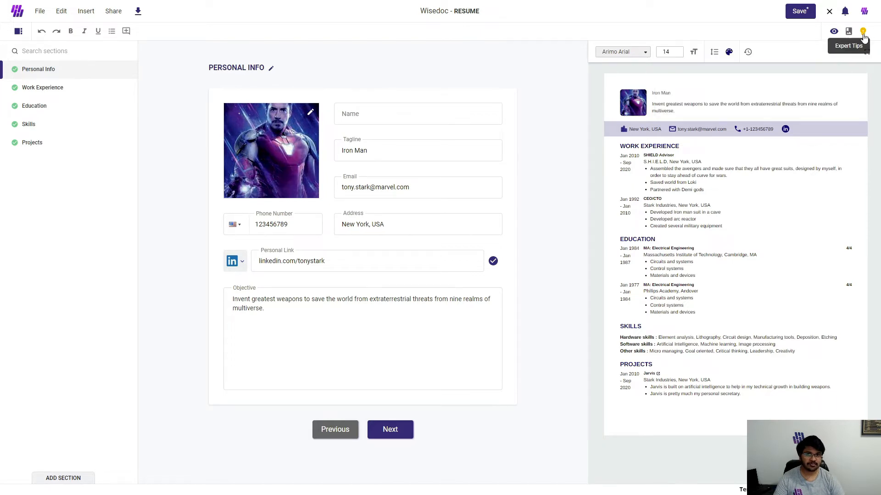
Step: Open the Work Experience section and read its expert tips on job descriptions and job achievements
click(54, 90)
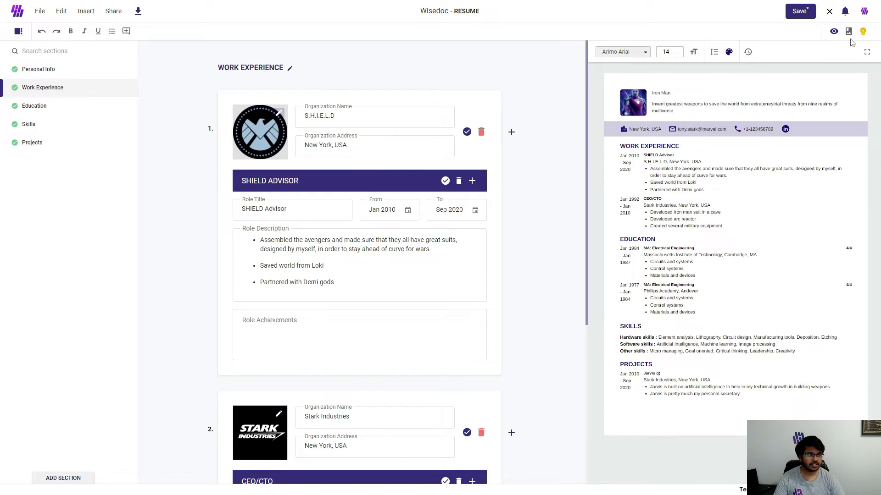
click(864, 33)
click(738, 150)
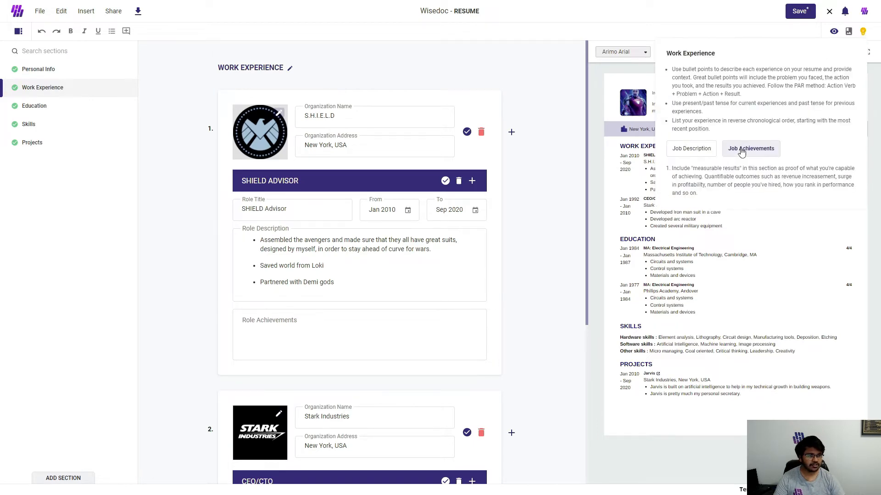
click(690, 153)
click(750, 152)
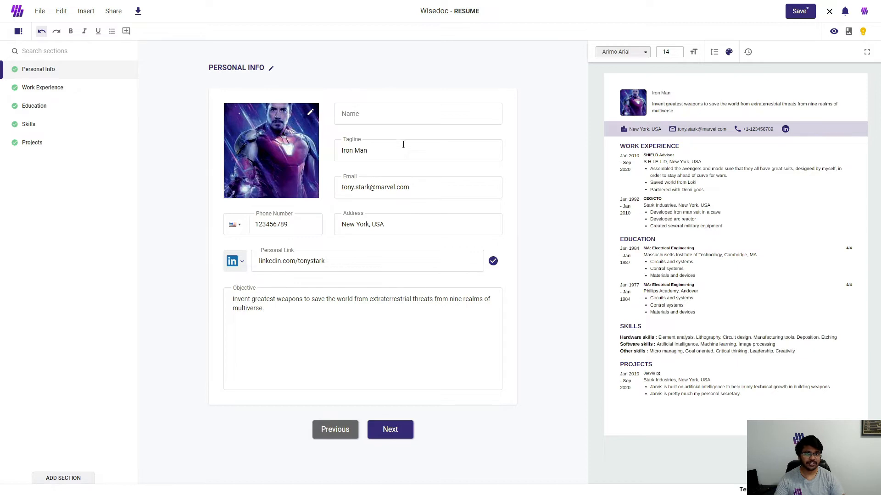
Step: Enter the person's full name in the empty name field of the Personal Info section
click(398, 121)
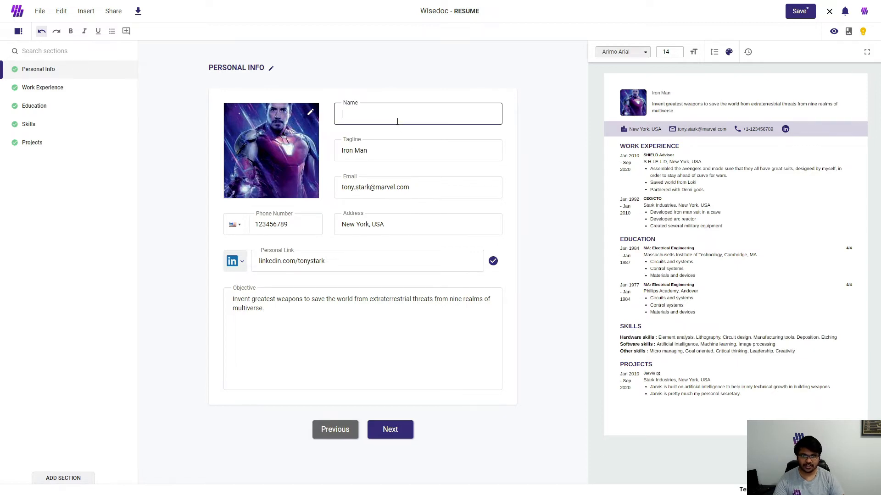
text(Tony Stark)
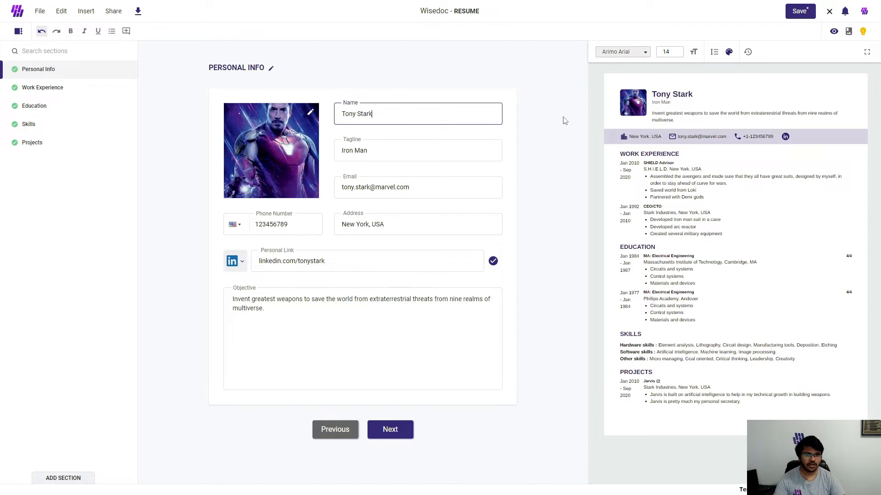
click(565, 121)
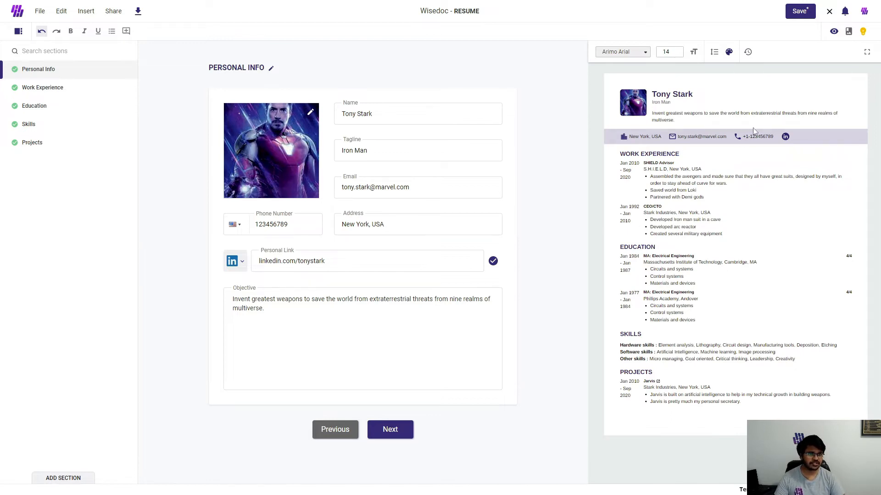
Step: View the resume preview full screen at 115% zoom and look through the available fonts
click(867, 55)
click(519, 34)
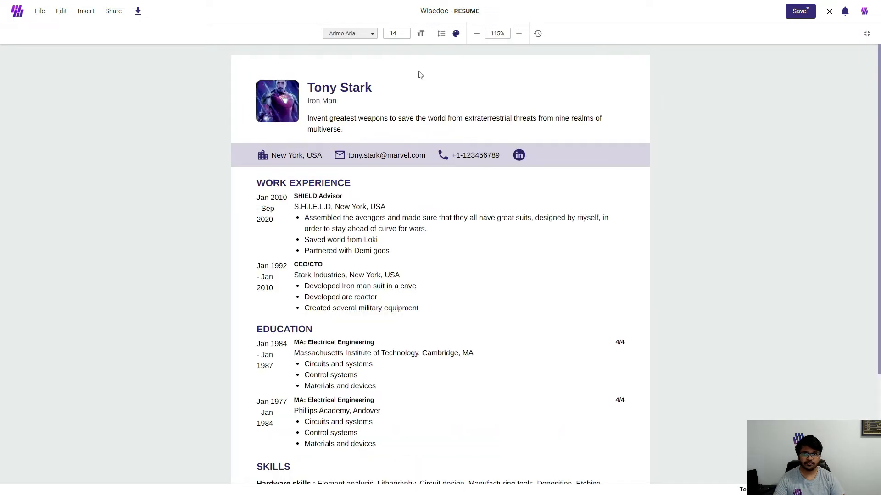
click(372, 33)
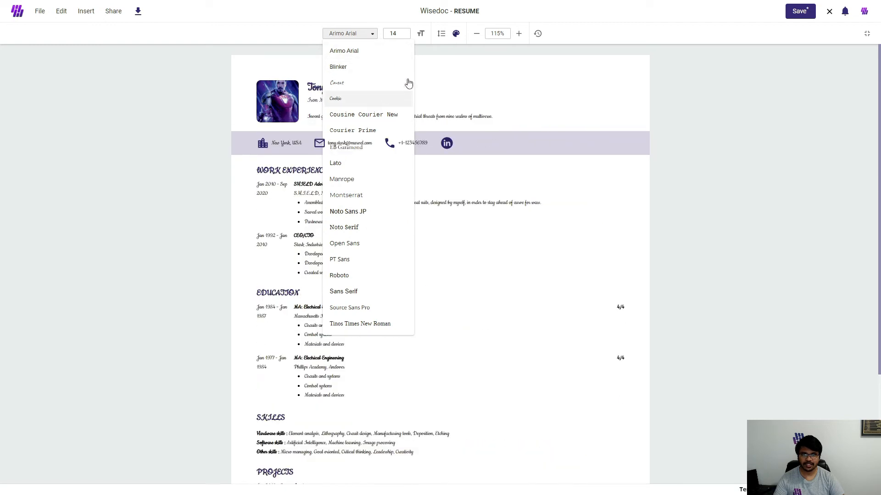
Step: Change the resume's theme colour to navy blue and review the whole page
click(455, 33)
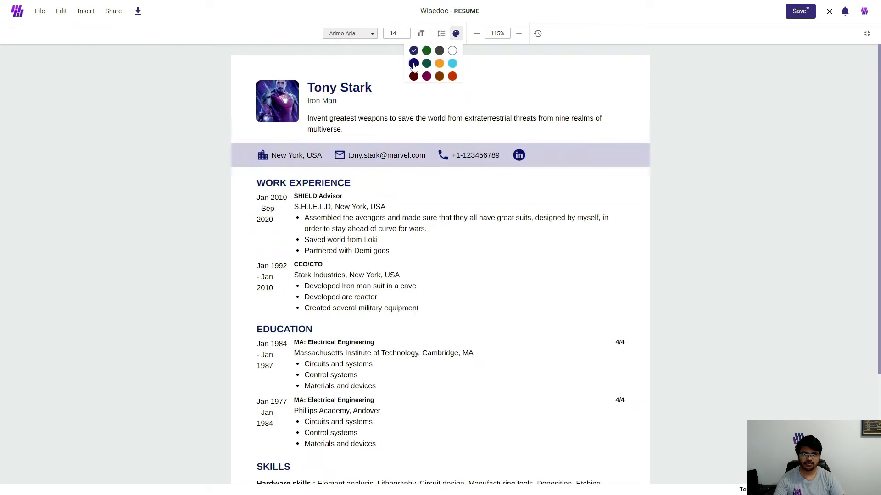
click(413, 65)
click(526, 90)
scroll(436, 234, down, 3)
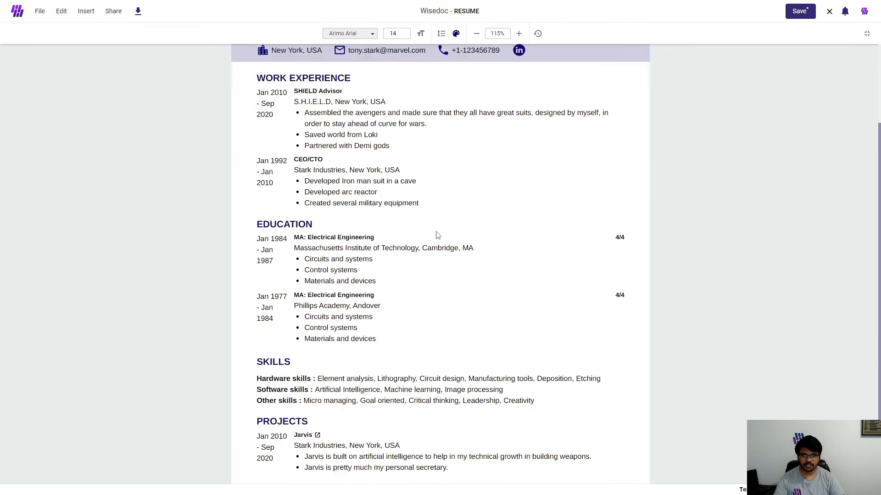
scroll(437, 234, up, 3)
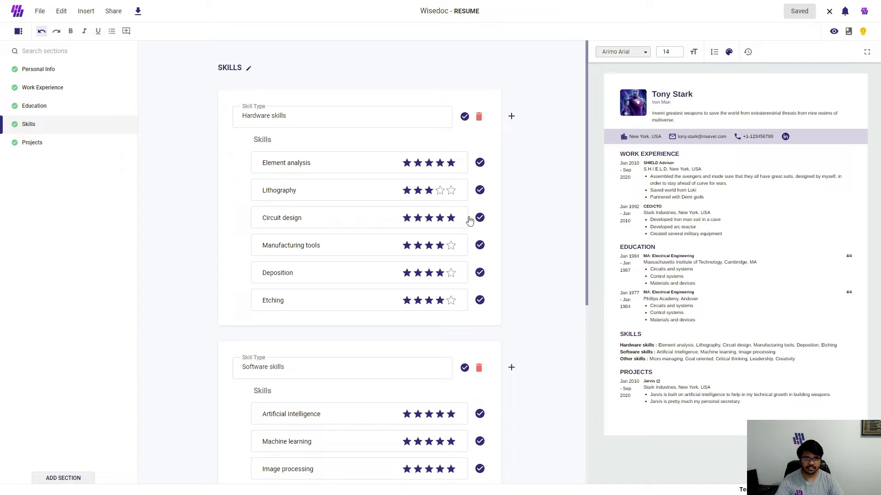
Step: Add a new skill group after Hardware skills and give it four blank skill entries
click(512, 117)
scroll(515, 119, down, 6)
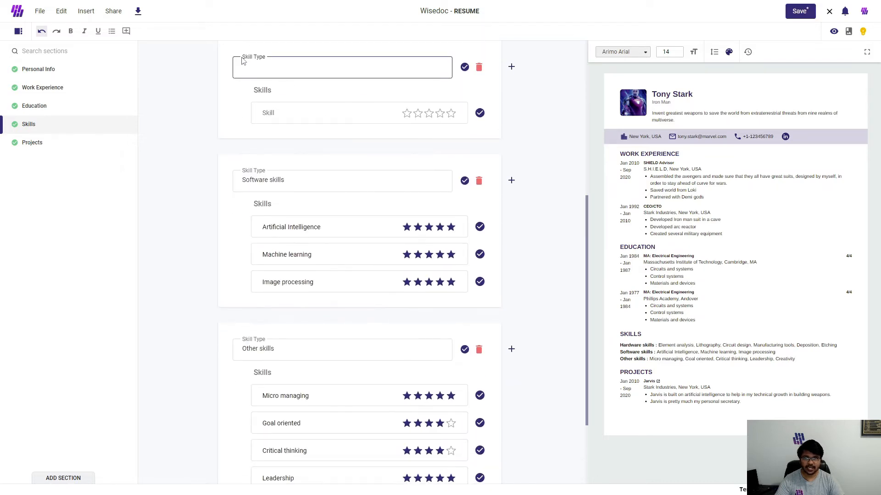
scroll(386, 144, up, 1)
scroll(386, 144, up, 1)
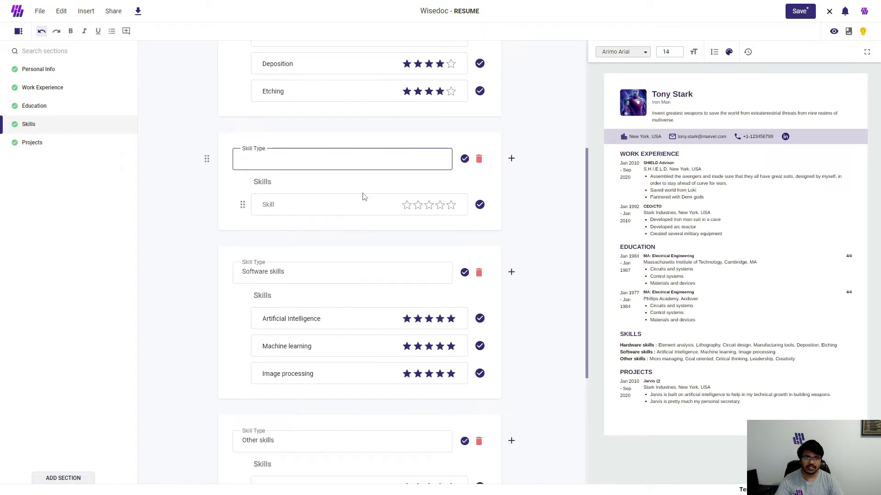
click(351, 205)
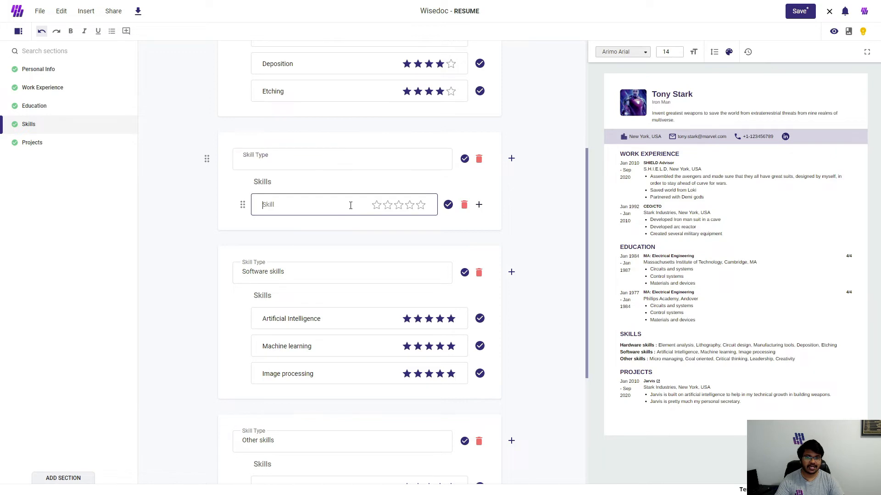
click(479, 205)
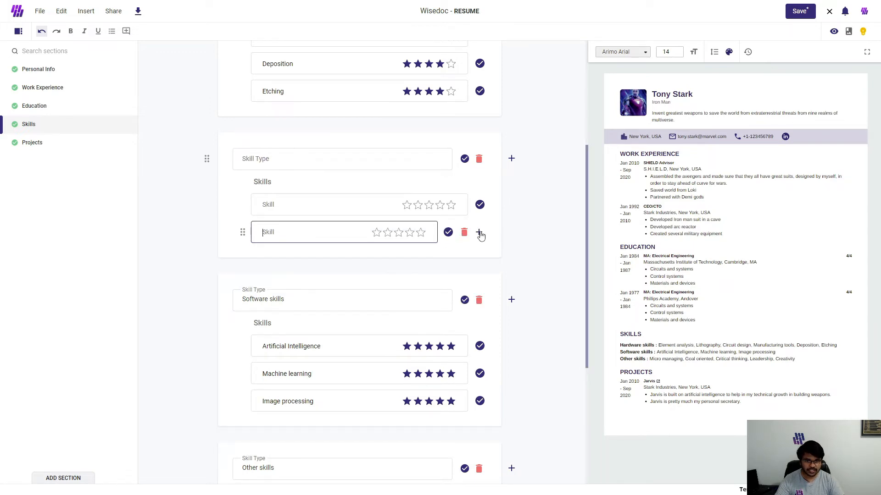
click(479, 232)
click(478, 259)
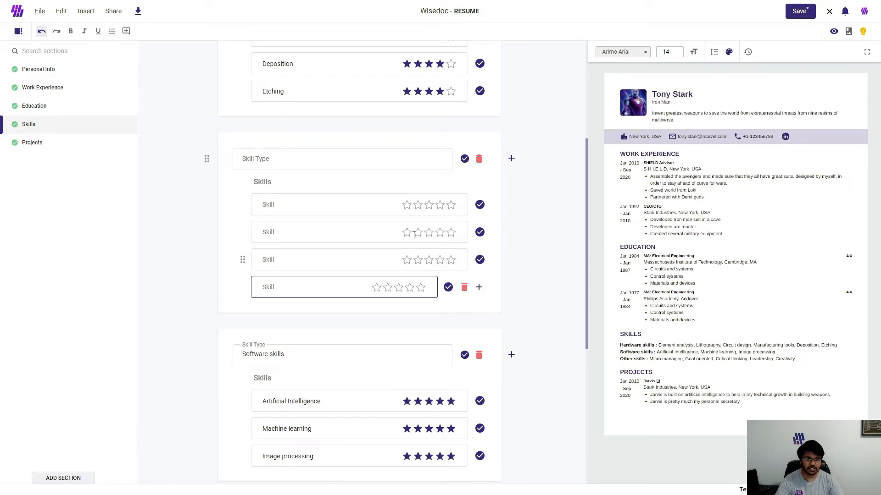
Step: Rate the four blank skills five, four, four and five stars in order
click(352, 211)
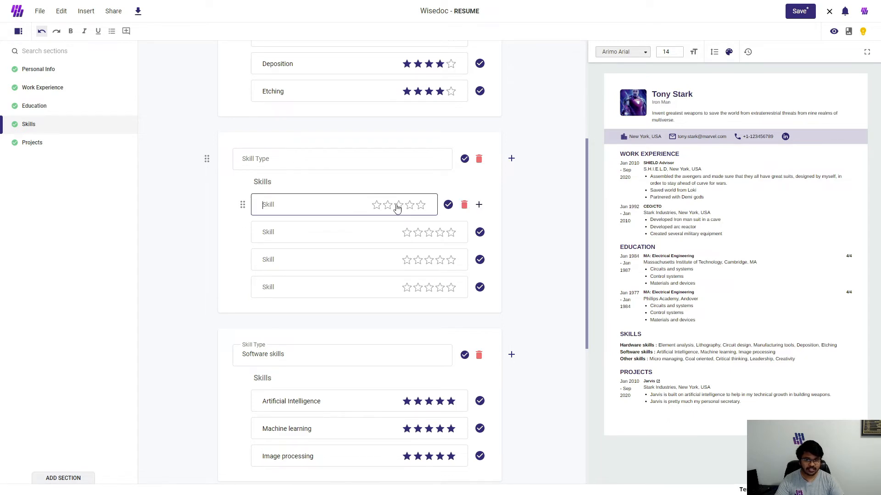
click(420, 206)
click(440, 232)
click(440, 261)
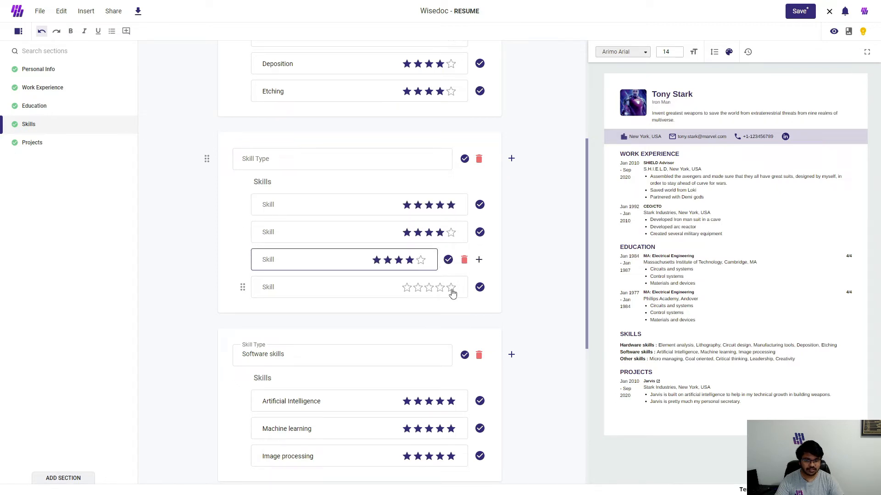
click(451, 290)
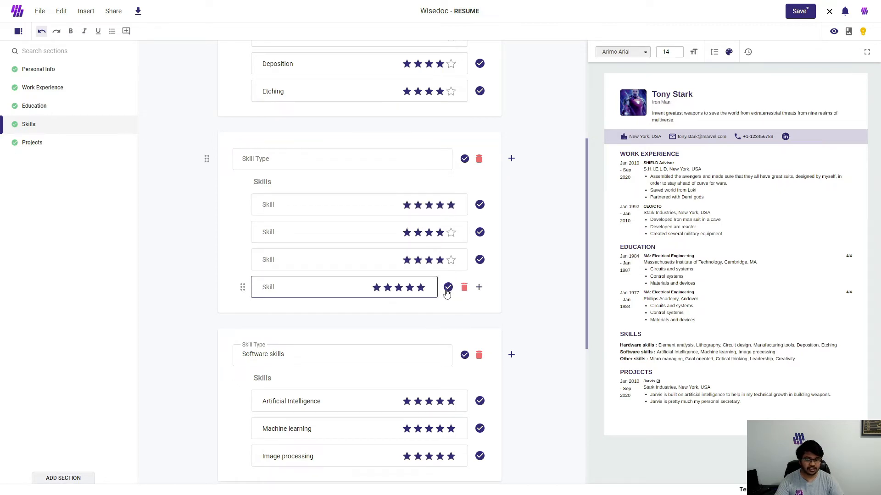
Step: Clear the star ratings of all four blank skills in the new group
click(421, 288)
click(440, 260)
click(440, 233)
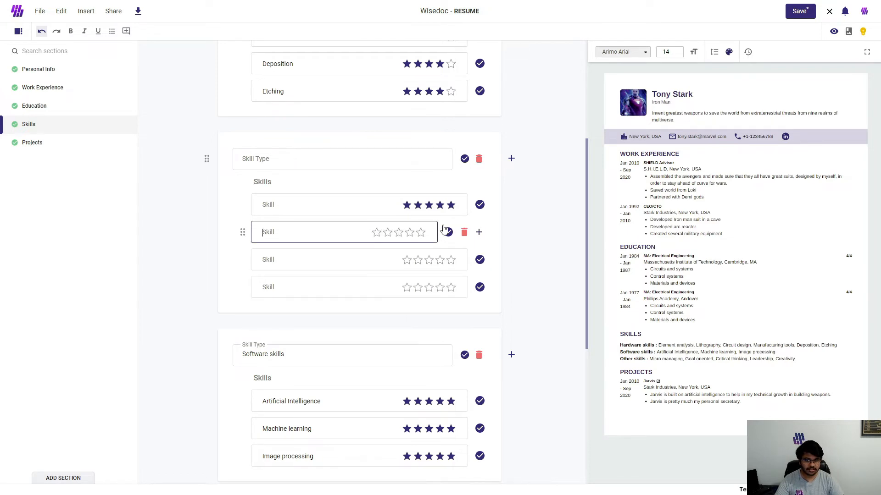
click(451, 205)
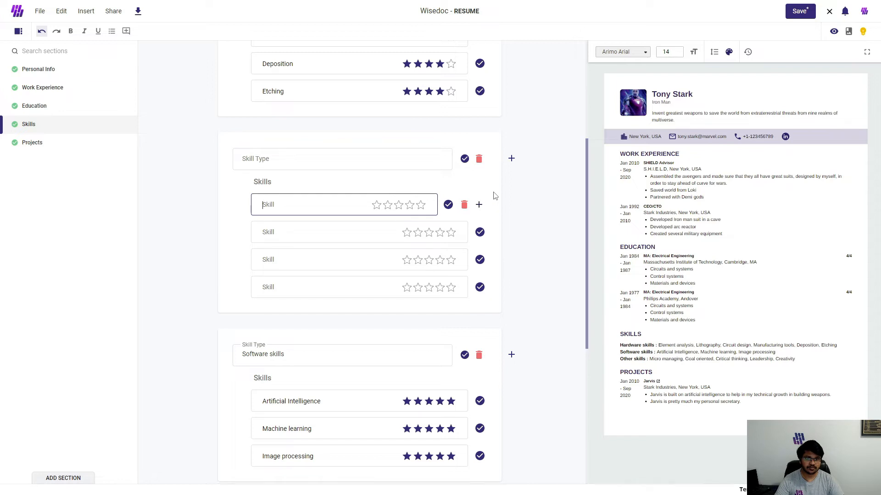
Step: Try to reorder the first blank skill entry and the Software skills group
click(235, 233)
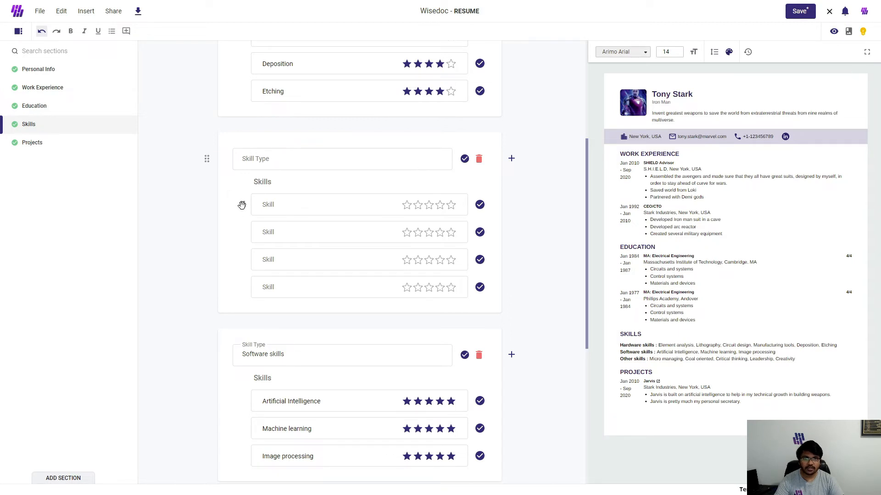
mouse_move(241, 205)
mouse_down()
mouse_move(246, 303)
mouse_move(247, 204)
mouse_up()
scroll(253, 218, down, 3)
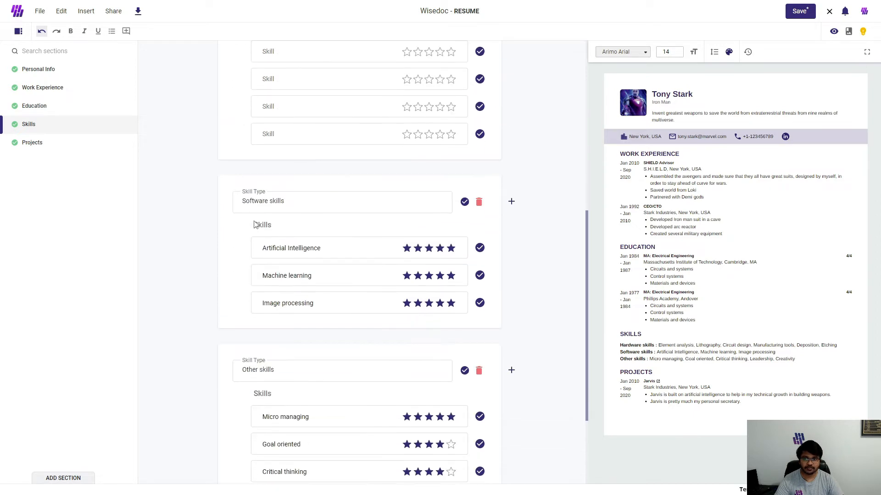
drag(205, 201, 222, 188)
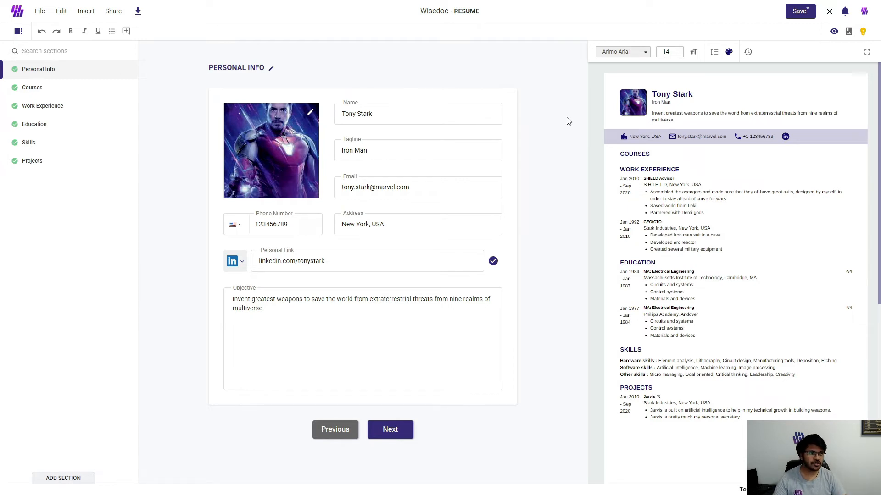
Step: Browse the resume template gallery and apply the Gradient template
click(849, 33)
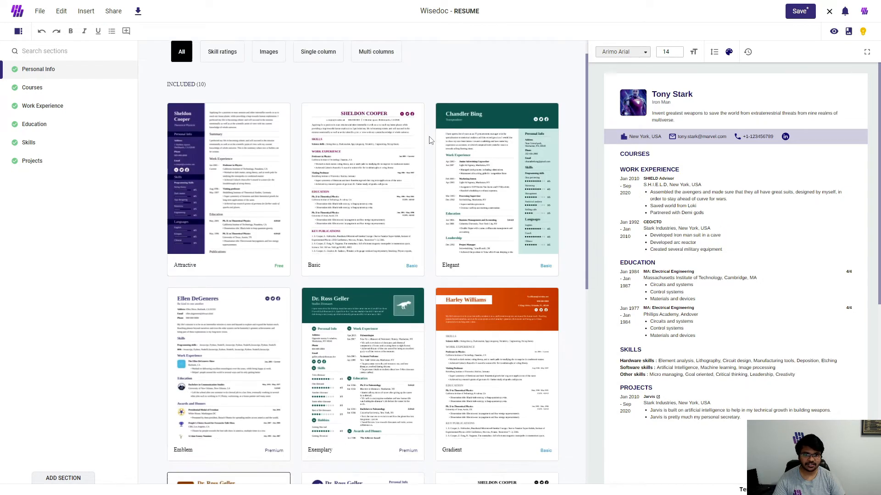
scroll(430, 142, down, 9)
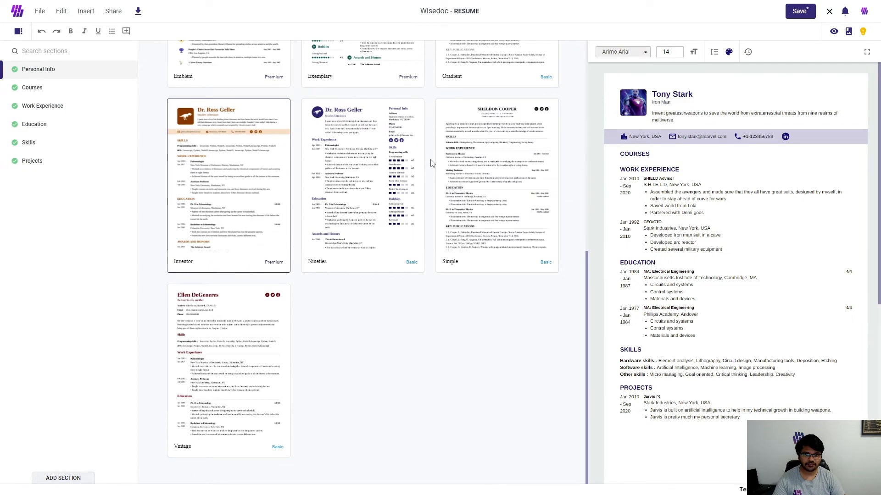
scroll(430, 159, up, 5)
scroll(431, 161, down, 2)
click(475, 142)
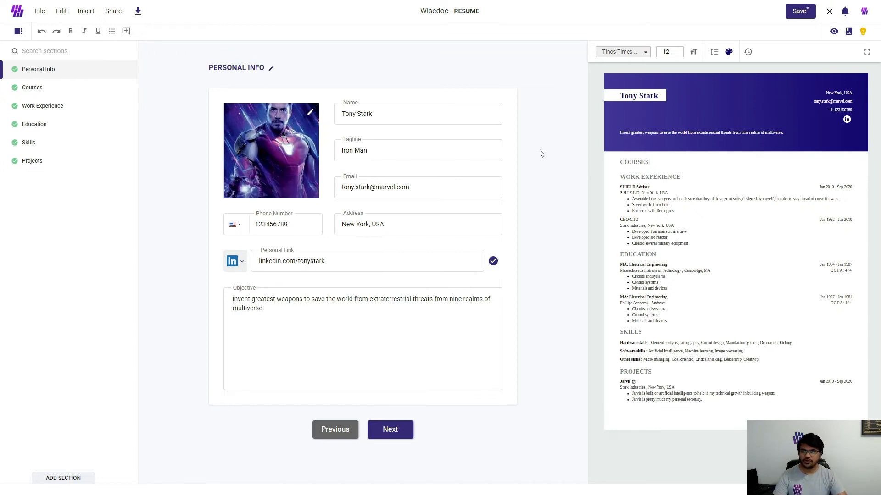
Step: Share the resume with a friend's e-mail address as Contributor and save the sharing permissions
click(113, 13)
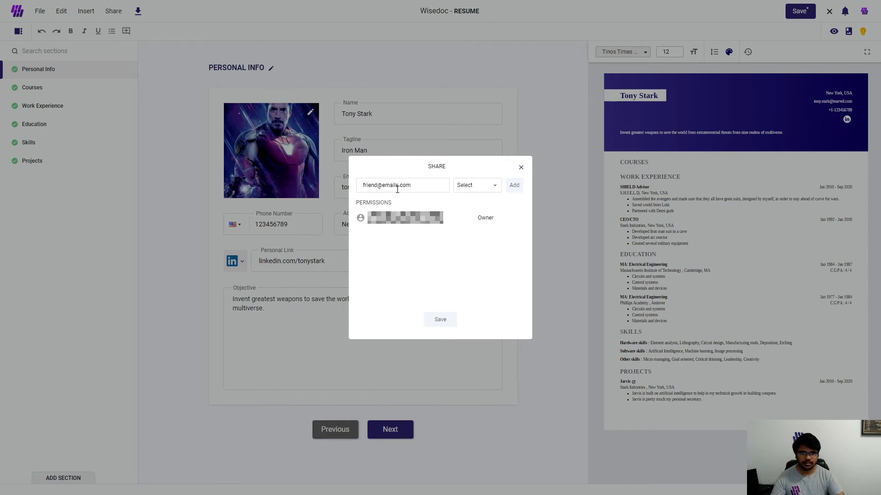
click(494, 186)
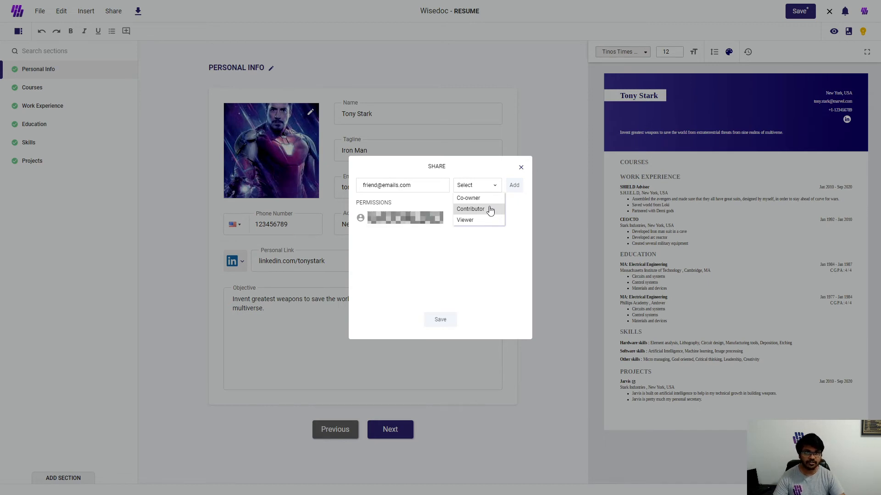
click(470, 209)
click(514, 185)
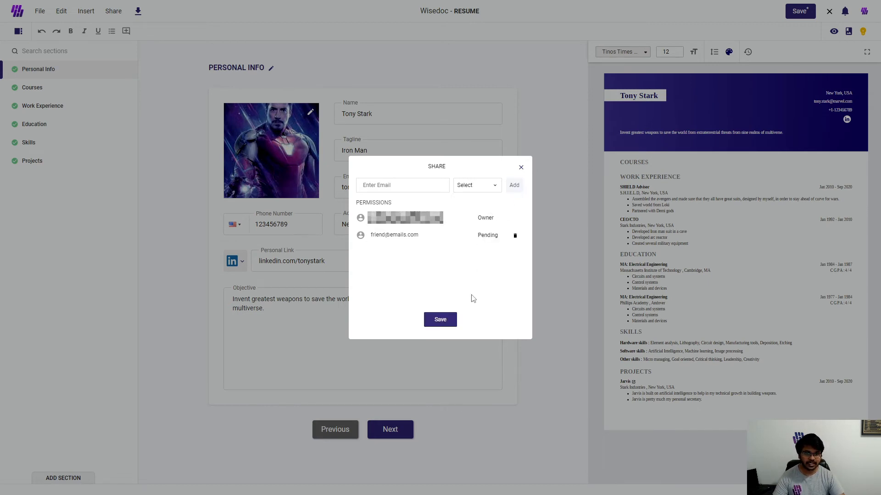
click(442, 320)
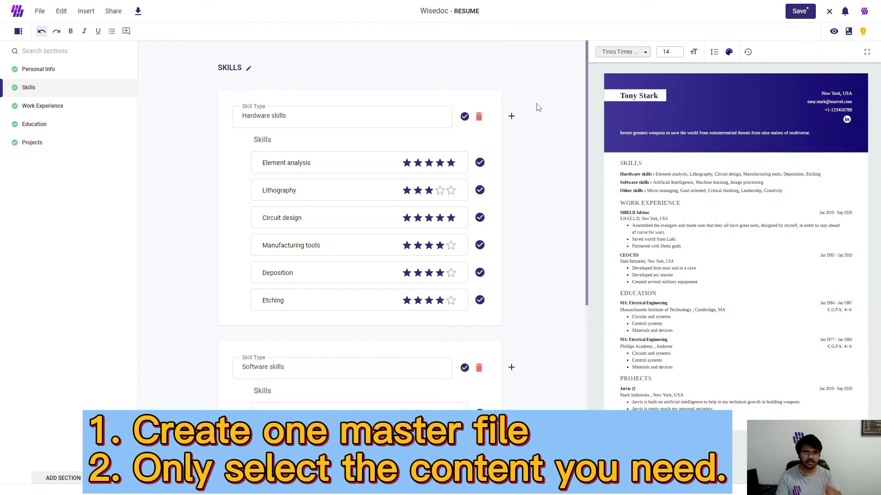
Step: Exclude the Hardware skills from the resume except Element analysis and Lithography
click(464, 117)
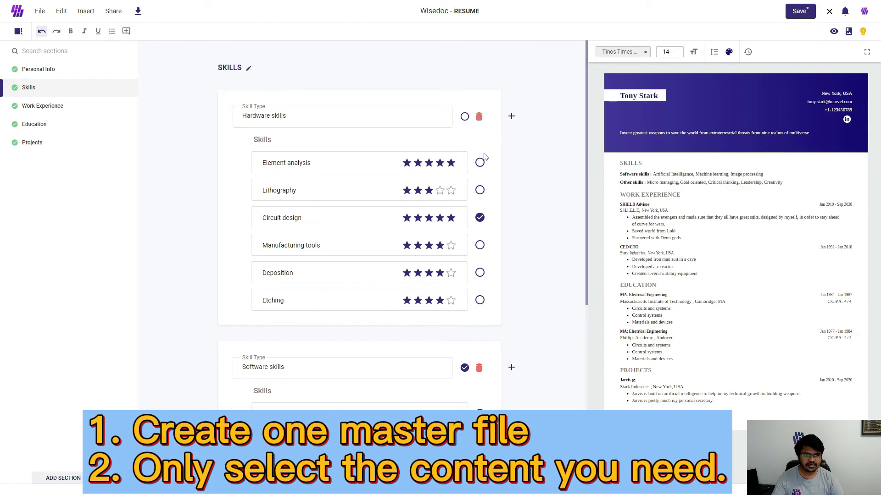
click(479, 162)
click(480, 192)
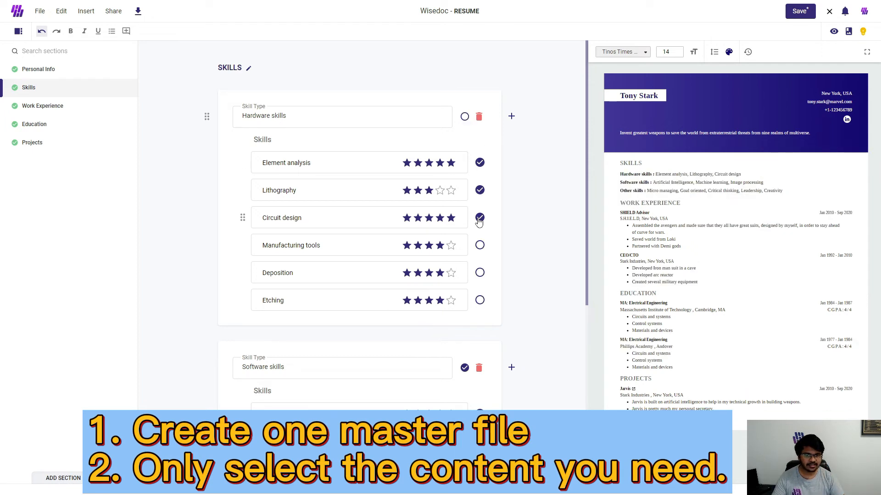
click(479, 218)
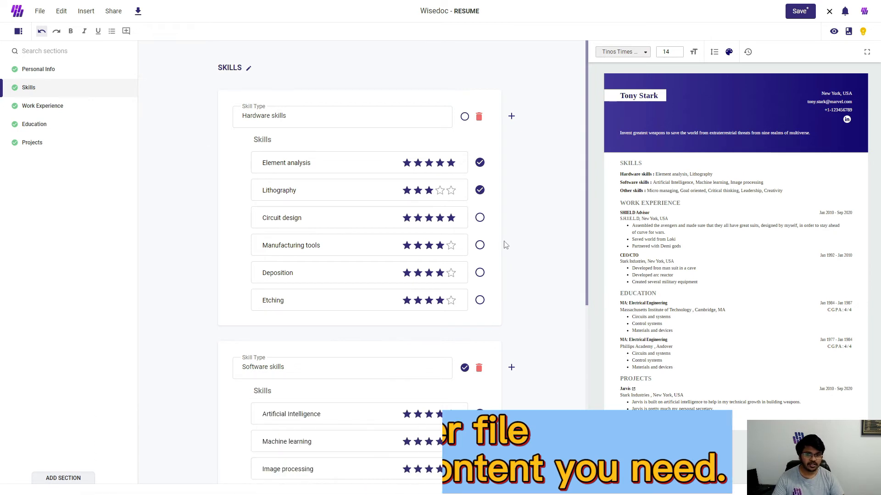
Step: Exclude Element analysis and Lithography as well, leaving the whole Hardware skills group out of the resume
scroll(491, 245, down, 3)
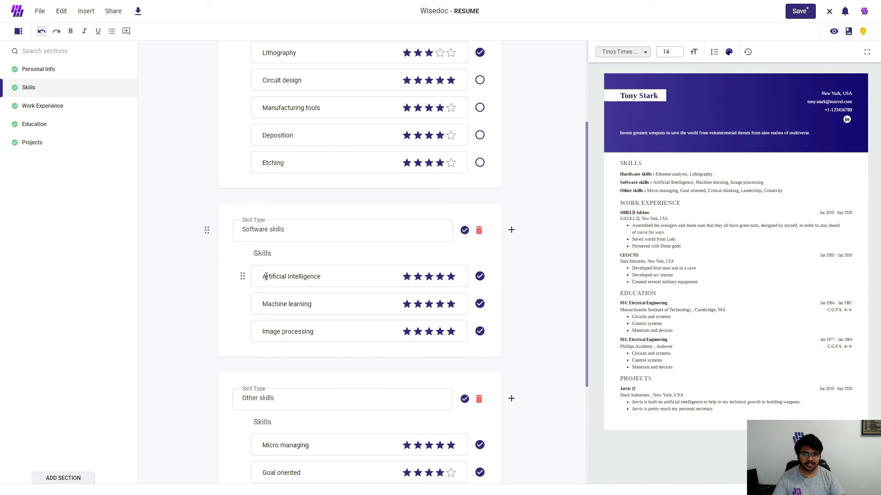
scroll(309, 279, up, 3)
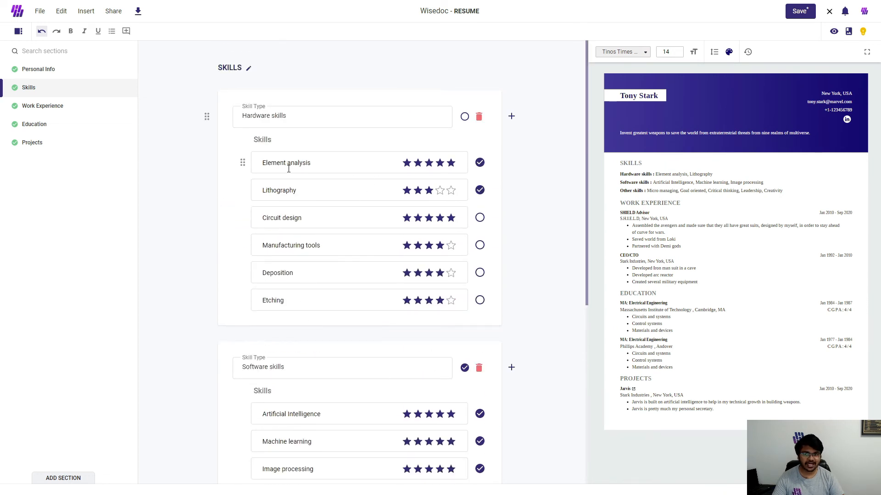
click(480, 164)
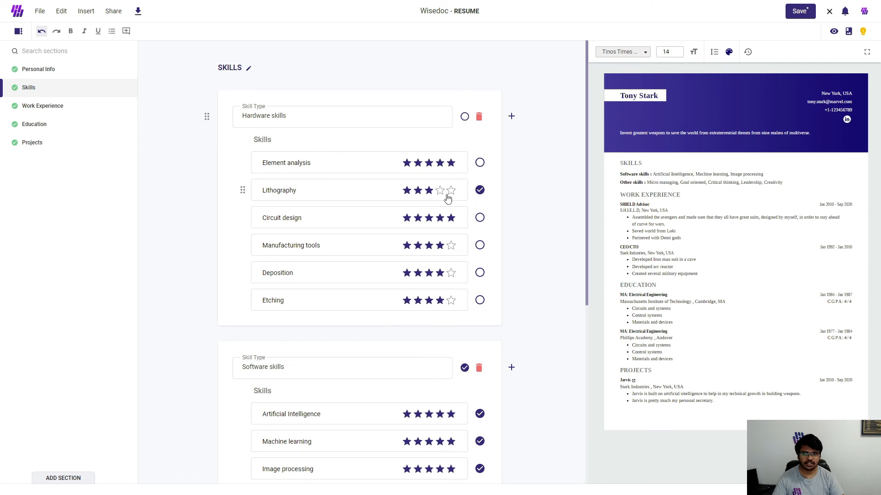
click(480, 191)
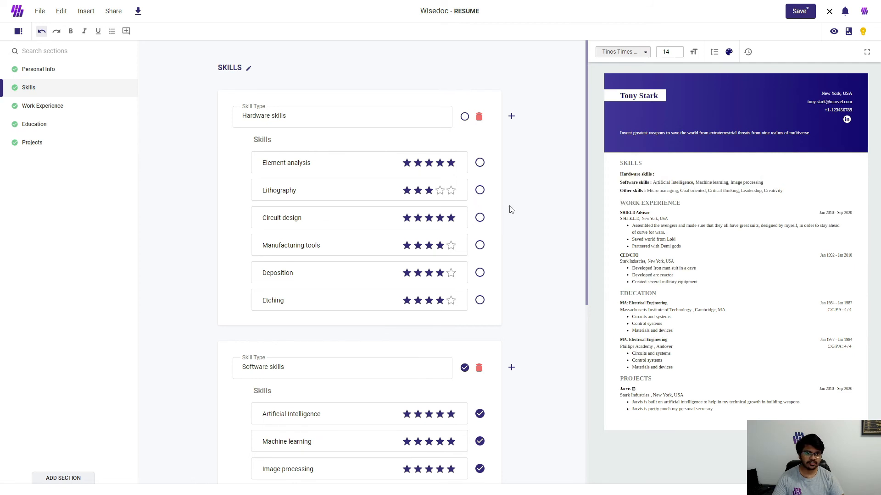
click(465, 117)
click(465, 118)
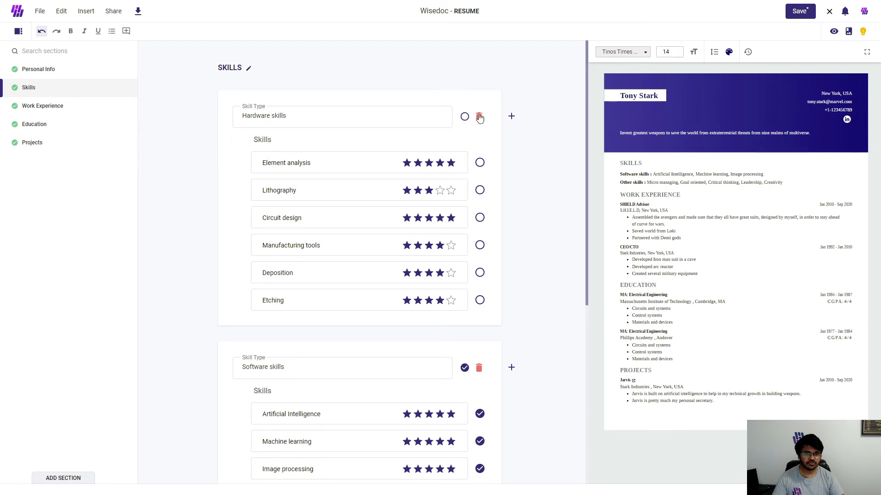
Step: Include Circuit design, Lithography, Element analysis and Manufacturing tools from the Hardware skills group in the resume
scroll(450, 211, down, 4)
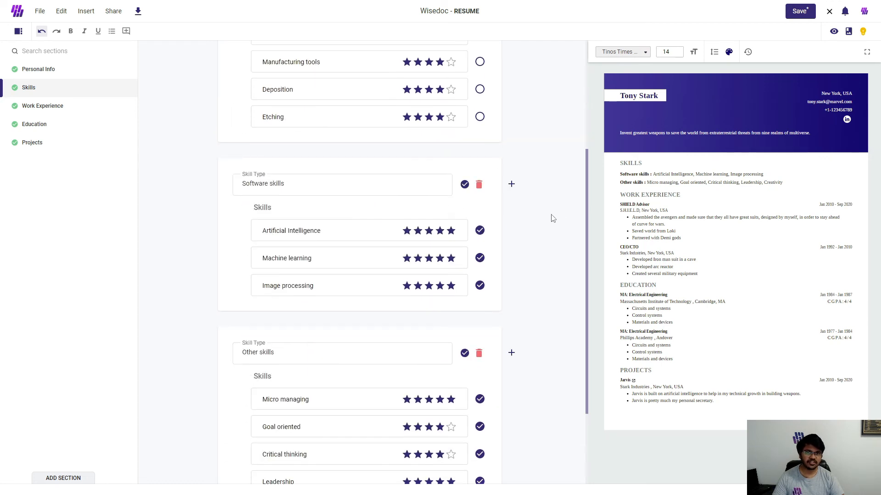
scroll(542, 243, up, 4)
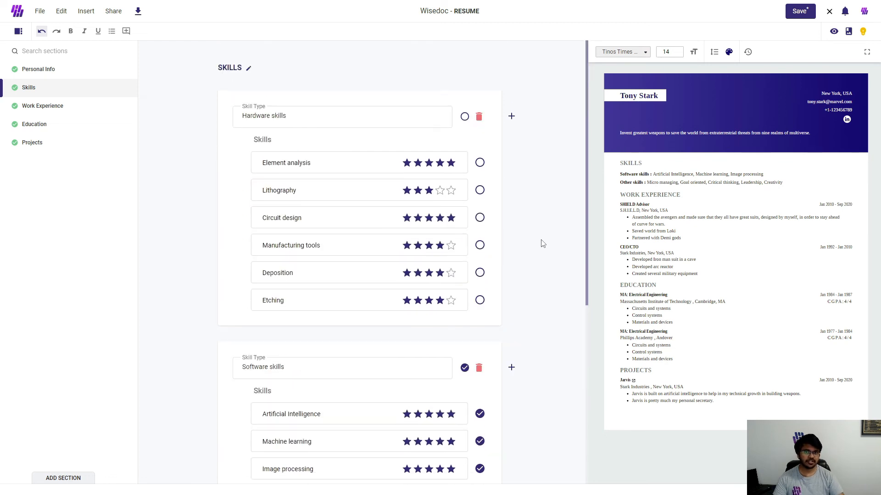
click(480, 218)
click(480, 190)
click(479, 164)
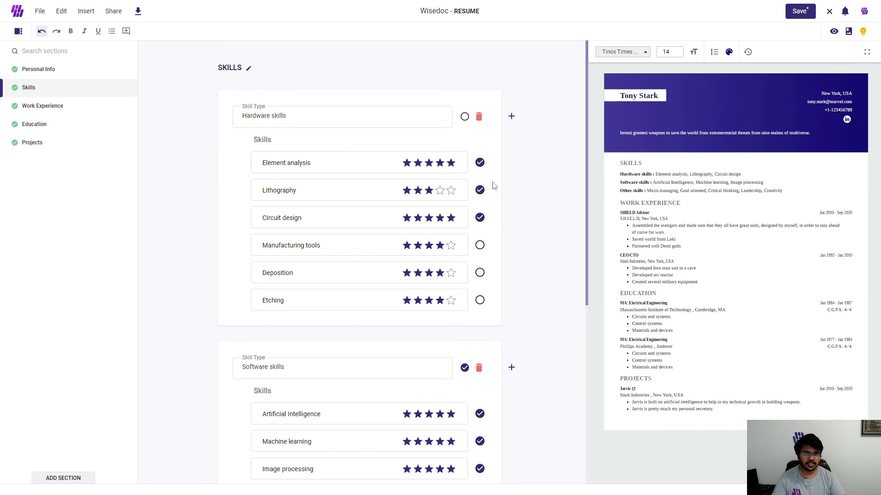
click(480, 245)
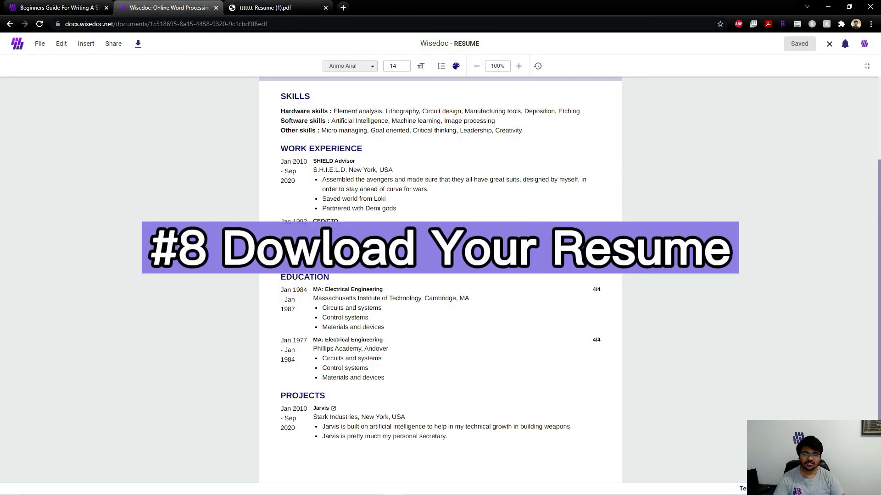
Step: Switch to the downloaded resume PDF and check its content and layout against the document preview
scroll(482, 235, up, 3)
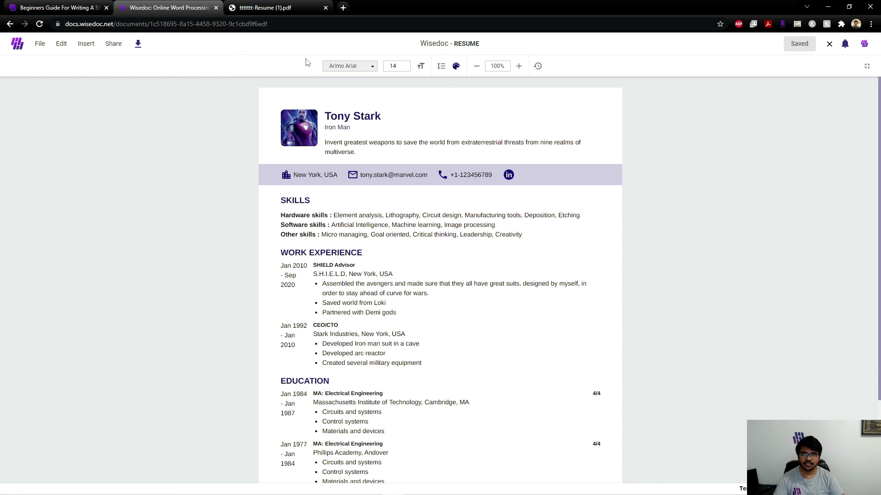
click(290, 8)
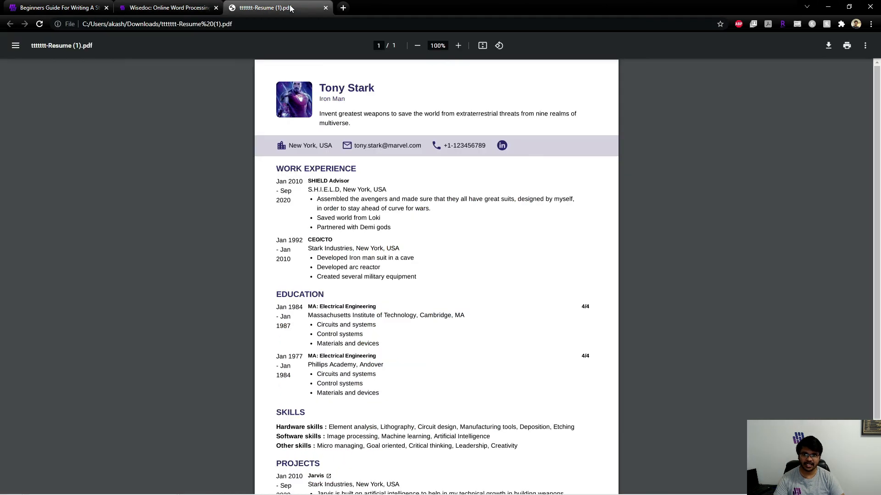
scroll(450, 287, down, 2)
scroll(451, 287, up, 1)
scroll(451, 287, up, 2)
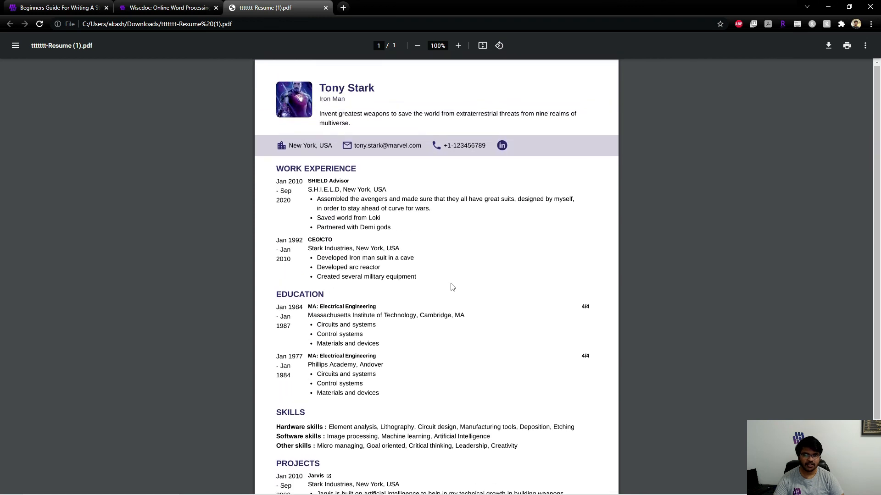